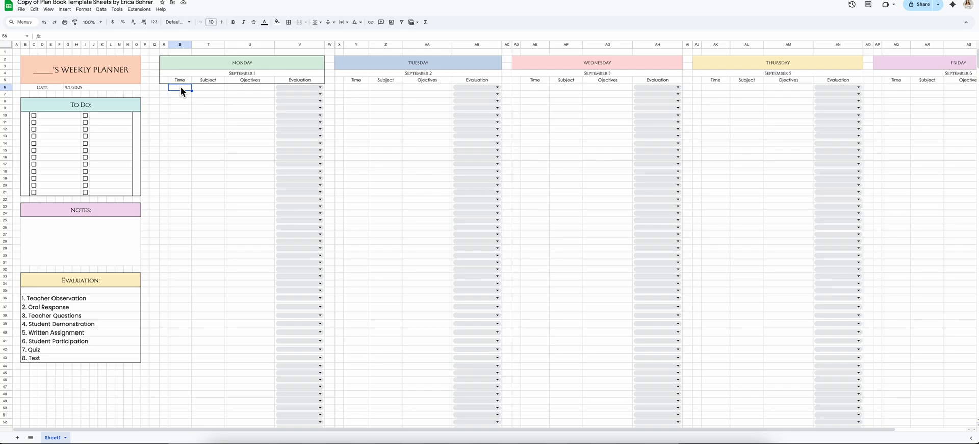
Step: Fill Monday's first schedule row with the time 8:55 - 9:15 and the subject "Unpack & Morning Job"
text(1:55)
key(BackSpace)
key(BackSpace)
text(8:55 -9:15)
click(182, 87)
click(207, 87)
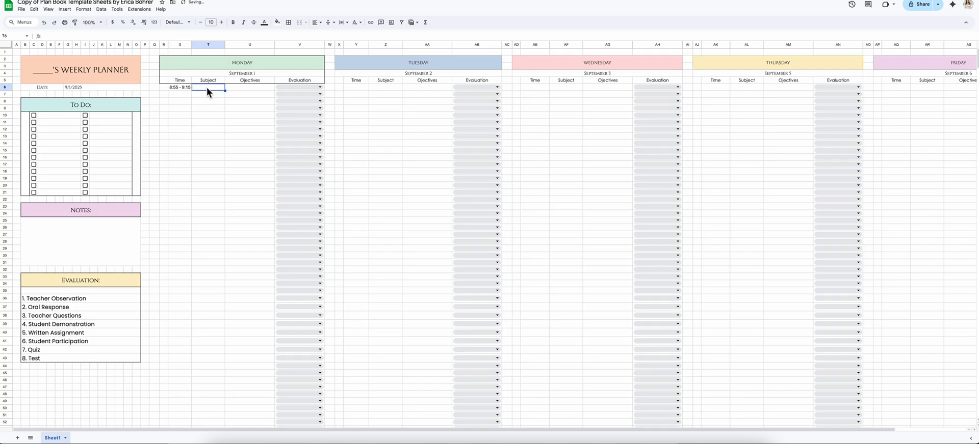
text(Unpack)
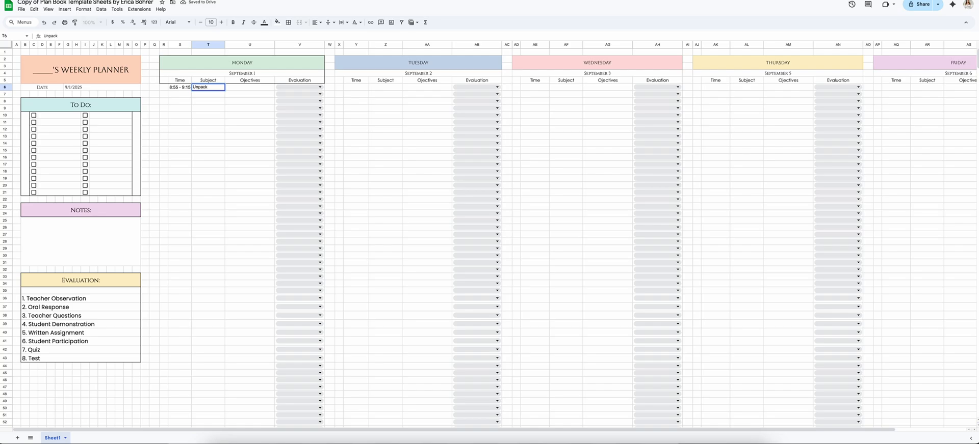
text( & Morning Job)
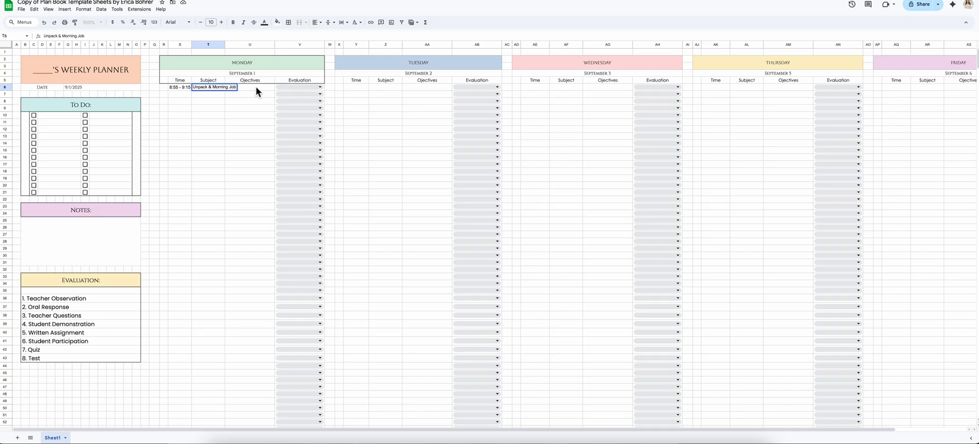
Step: Enter the objective "Students will unpack and start a morning job." for Monday's Unpack & Morning Job row
click(254, 90)
double_click(253, 88)
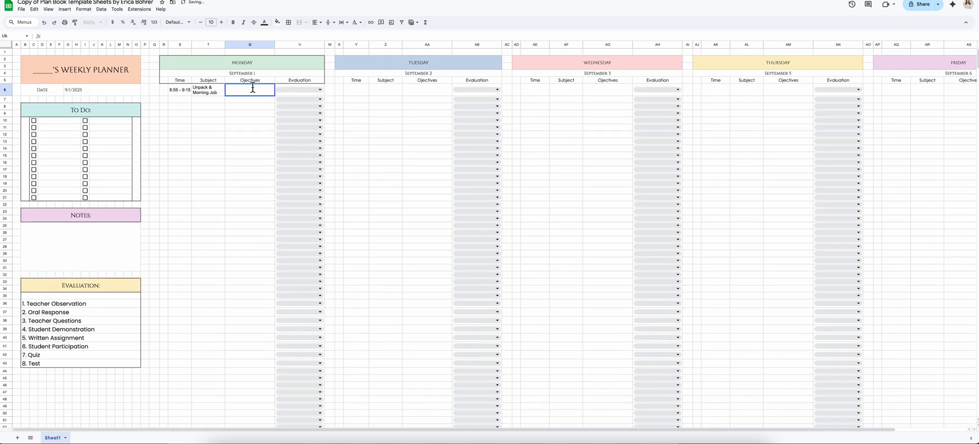
text(Students will unpack and st)
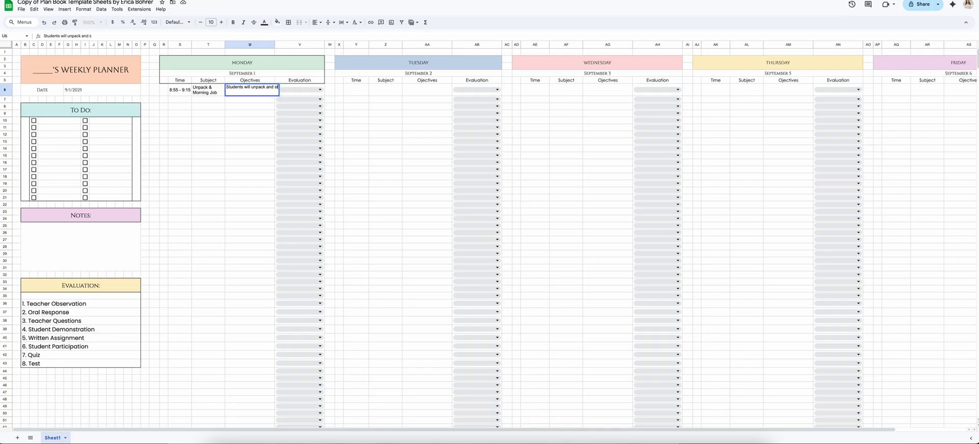
text(art a morning job.)
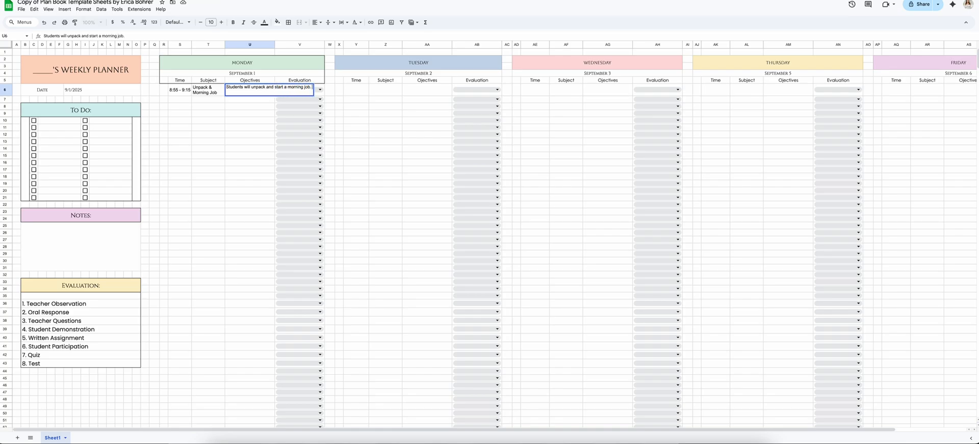
key(Return)
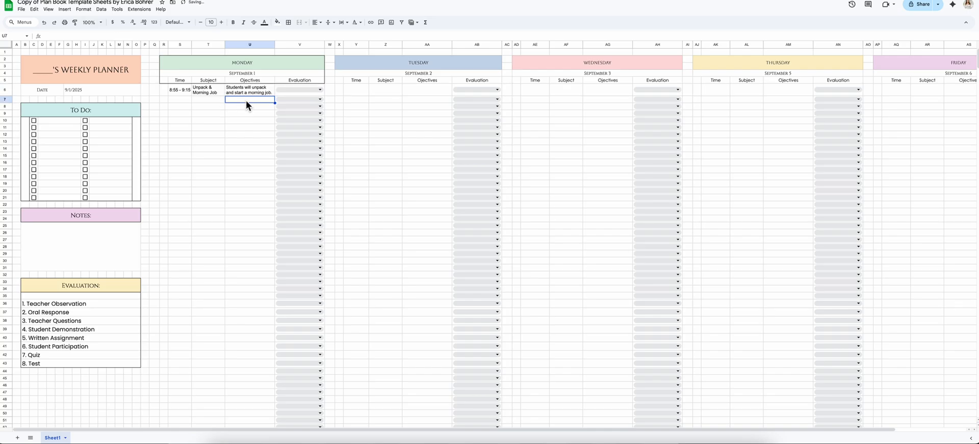
Step: Choose 1. Teacher Observation and 4. Student Demonstration as the evaluation for Monday's Unpack & Morning Job row
click(320, 90)
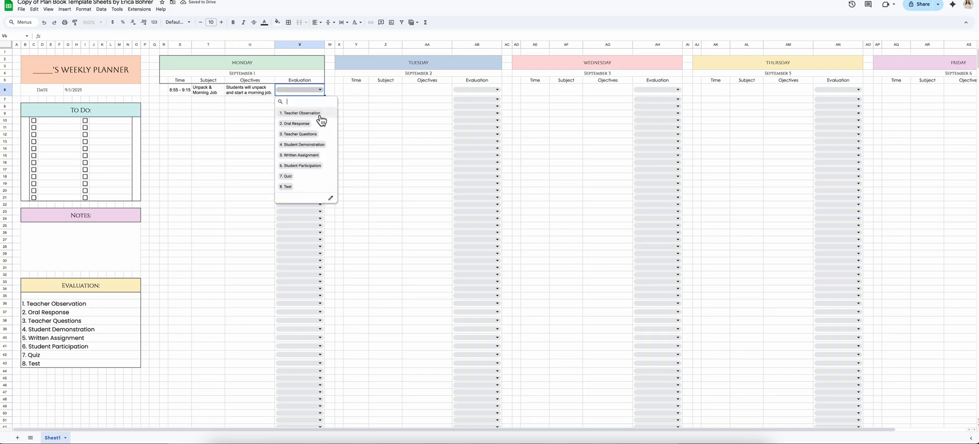
click(319, 114)
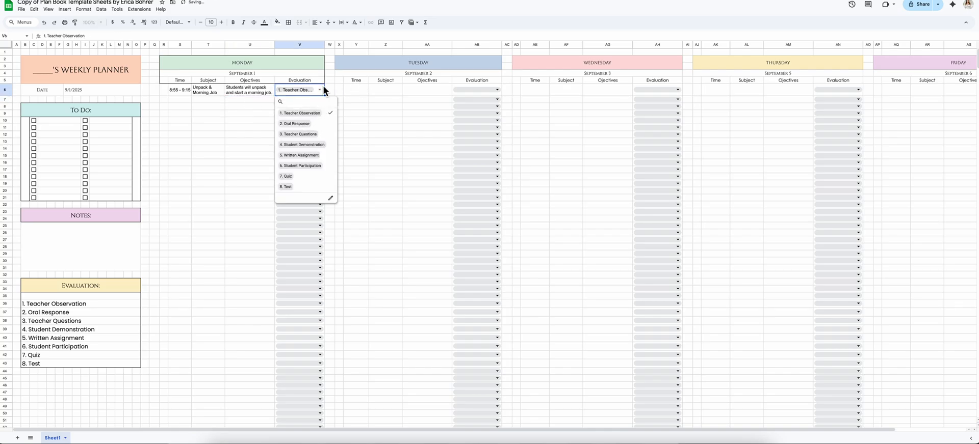
click(329, 146)
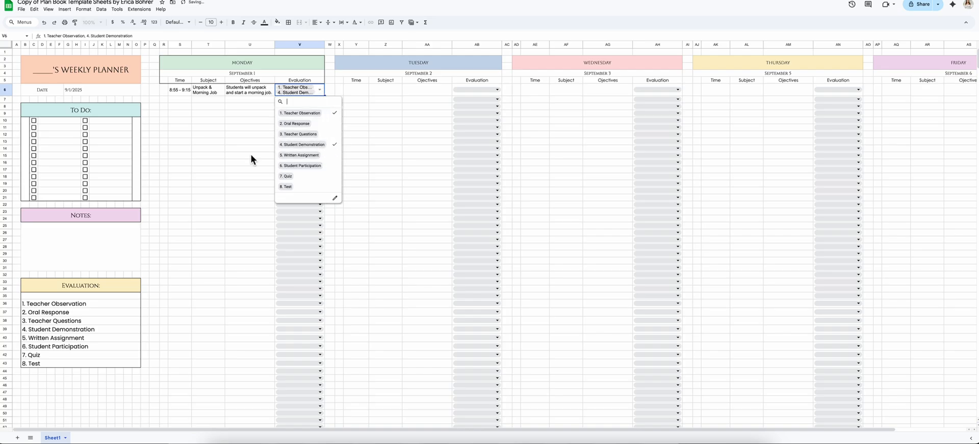
click(249, 130)
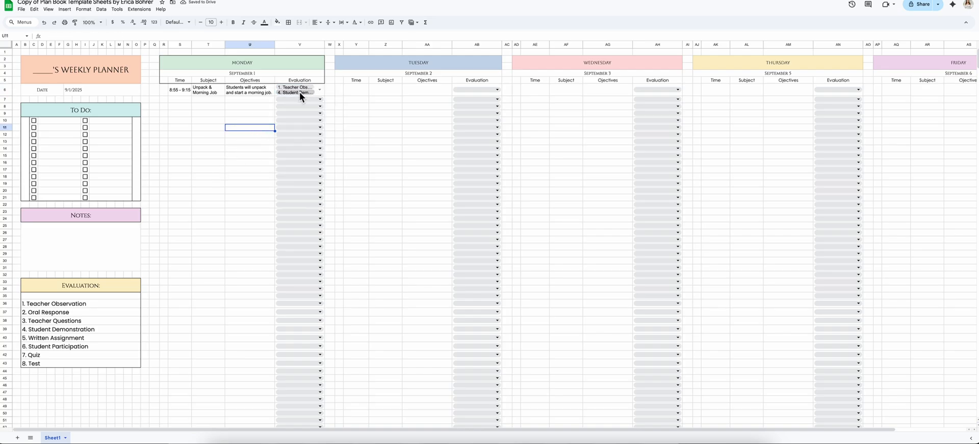
Step: Examine the evaluation list and the dropdown rule applied to Monday's Evaluation column
click(48, 306)
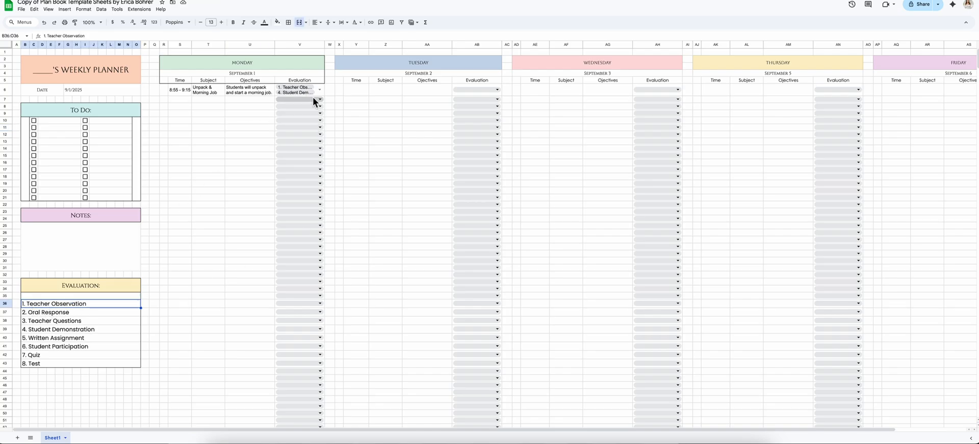
click(255, 100)
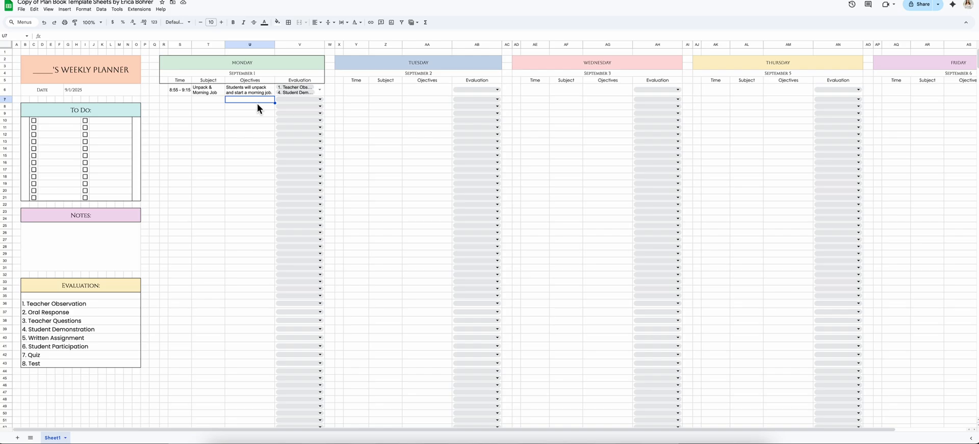
click(316, 86)
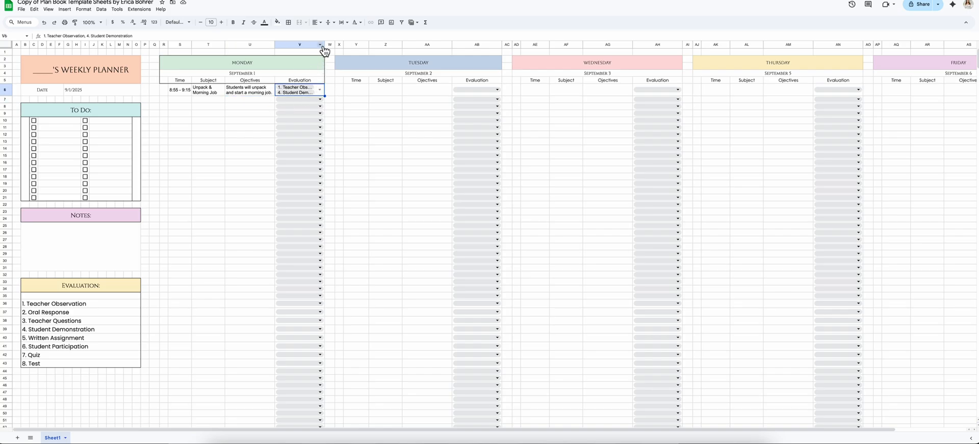
click(320, 44)
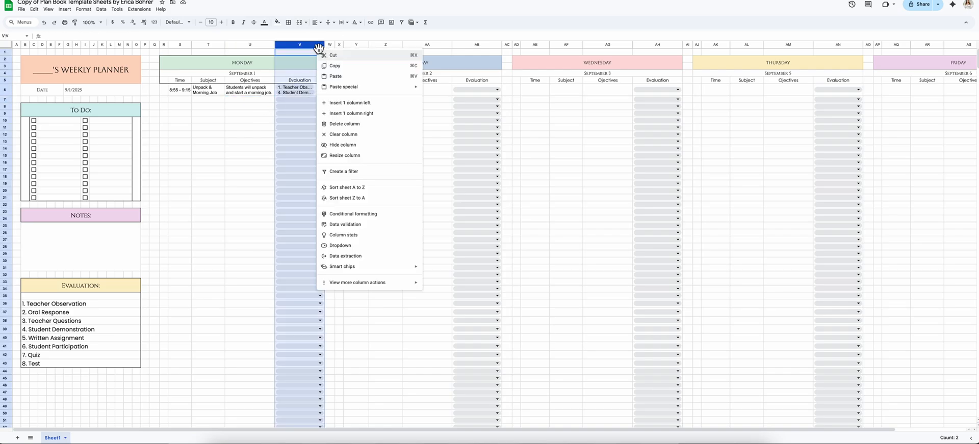
click(385, 247)
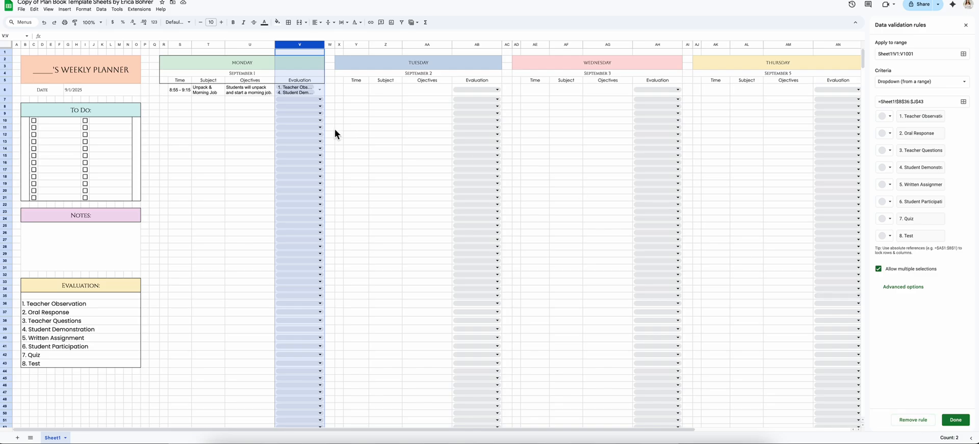
click(253, 99)
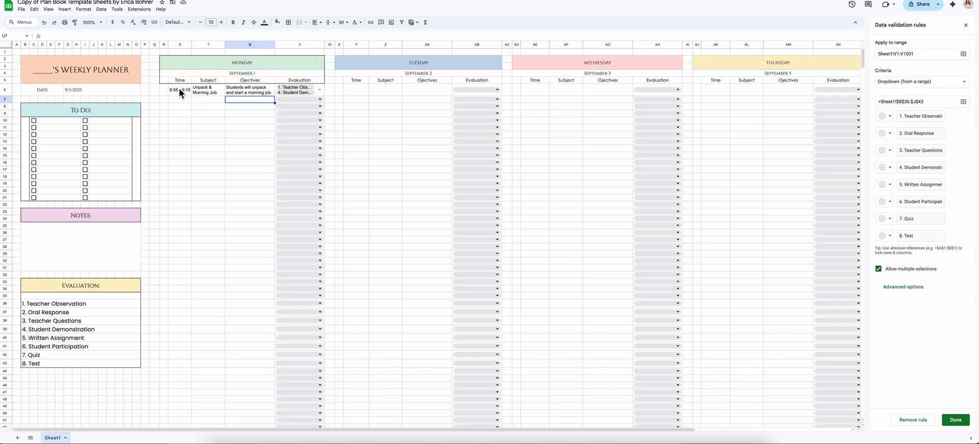
Step: Copy the time, subject and objective from Monday's first row into the first row of Tuesday
click(175, 92)
drag(172, 88, 253, 87)
right_click(253, 87)
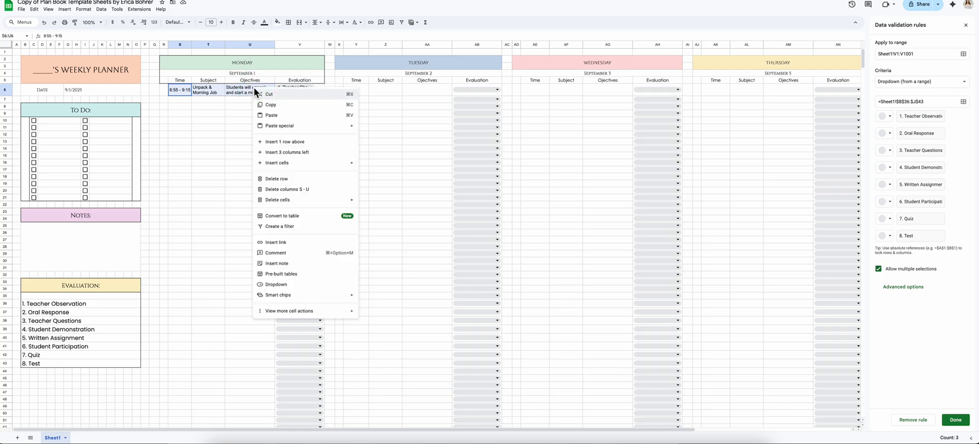
click(272, 110)
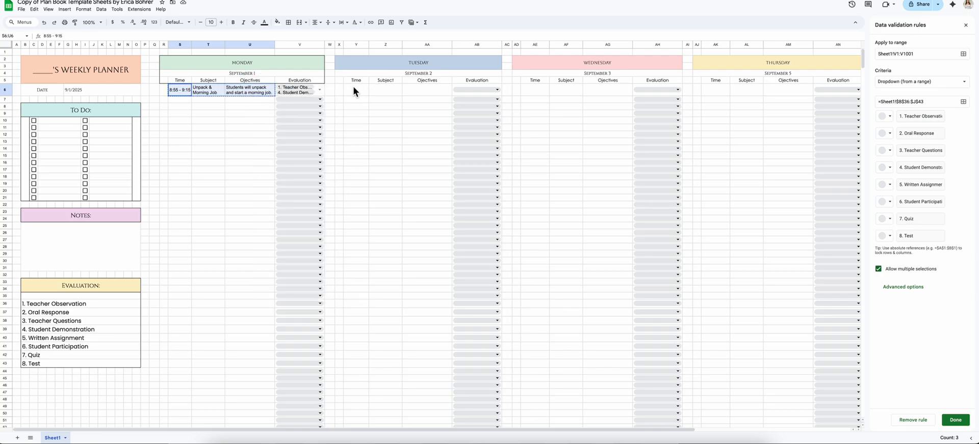
drag(353, 88, 423, 90)
right_click(424, 90)
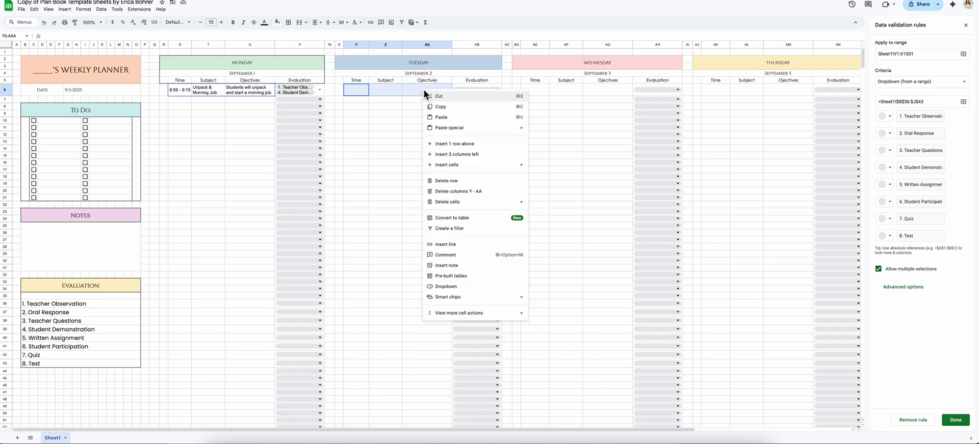
click(441, 117)
Step: Paste the copied time, subject and objective into the first rows of Wednesday and Thursday
drag(532, 88, 595, 95)
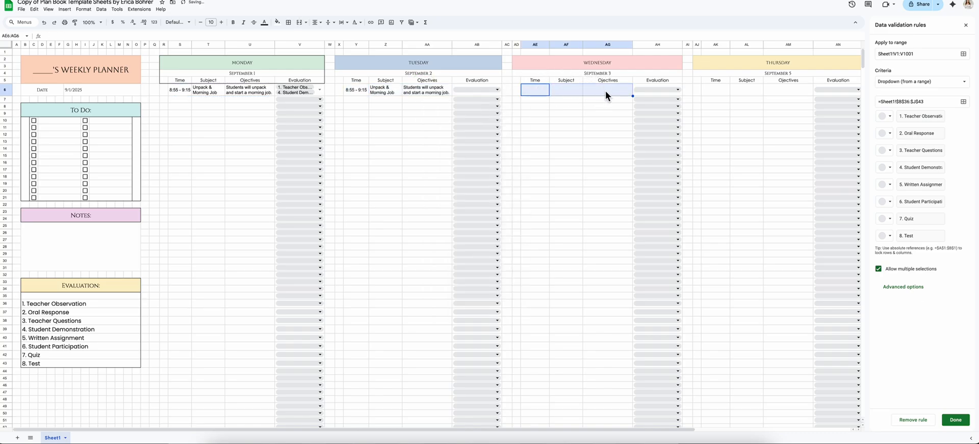
right_click(605, 91)
click(631, 122)
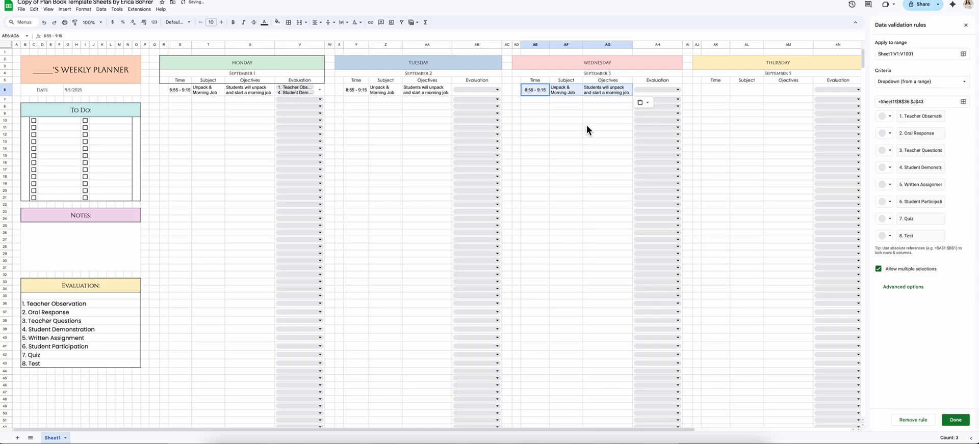
scroll(586, 125, right, 5)
click(546, 92)
drag(548, 94, 613, 89)
right_click(614, 90)
click(631, 118)
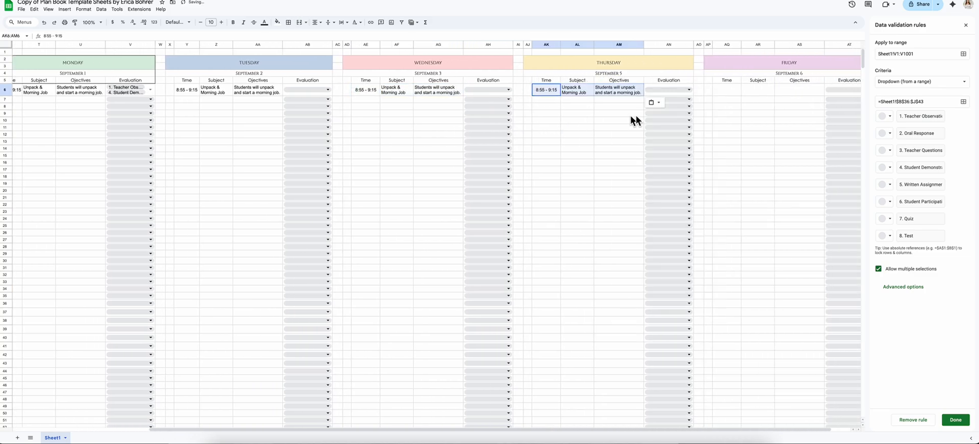
Step: Paste the copied time, subject and objective into Friday's first row
drag(726, 88, 791, 90)
right_click(790, 87)
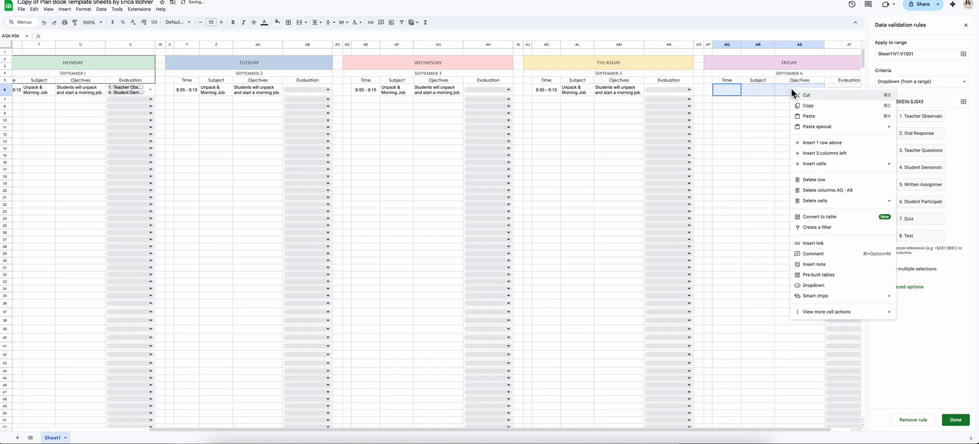
click(810, 122)
scroll(586, 108, left, 5)
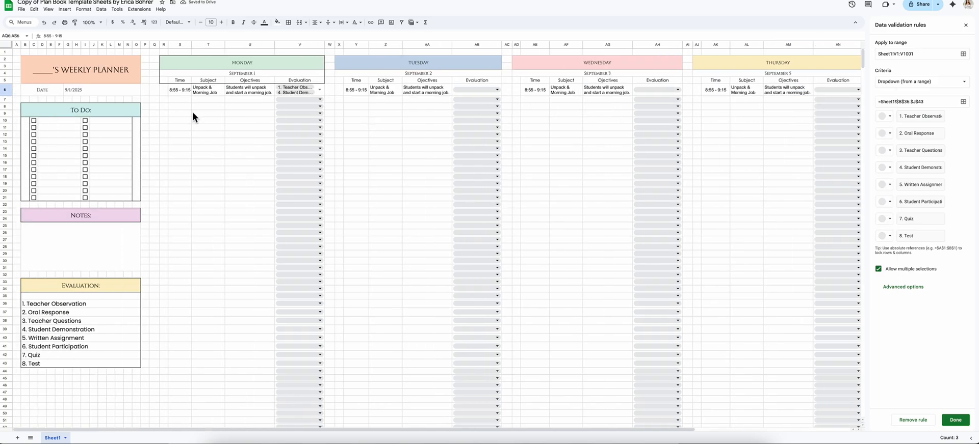
Step: Enter the time 9:15-9:50 and the subject "Morning Meeting" for Monday in row 8
click(178, 106)
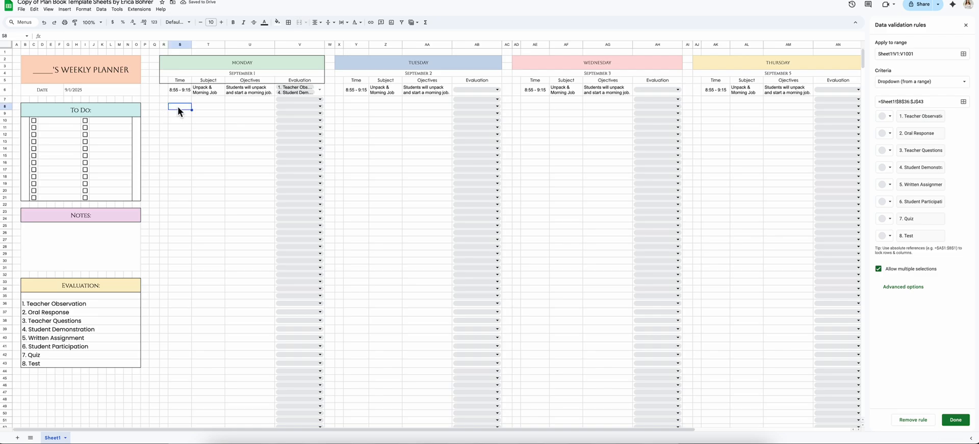
text(9)
text(9:125)
key(BackSpace)
key(BackSpace)
text(5-9:50)
key(Tab)
text(Morning )
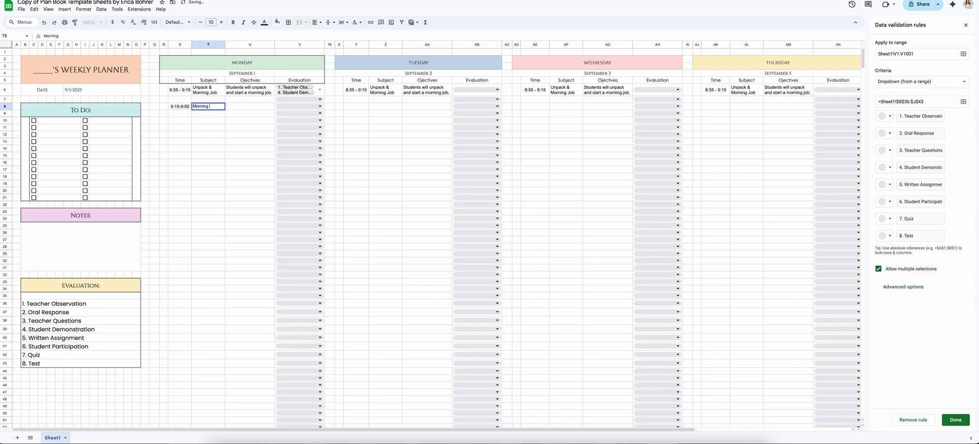
text(Meeting)
Step: Enter the Morning Meeting objective "Students will participate in a morning meeting, read aloud, spiral review, and social emotional check in."
click(245, 107)
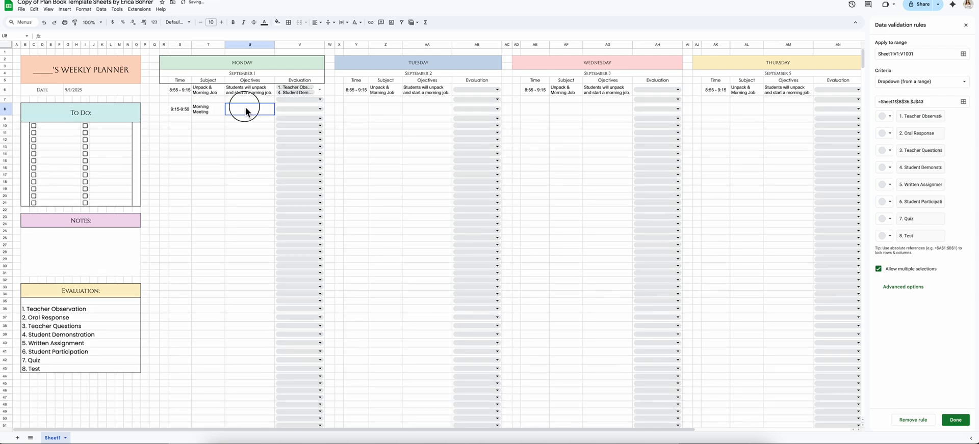
text(Students will partica)
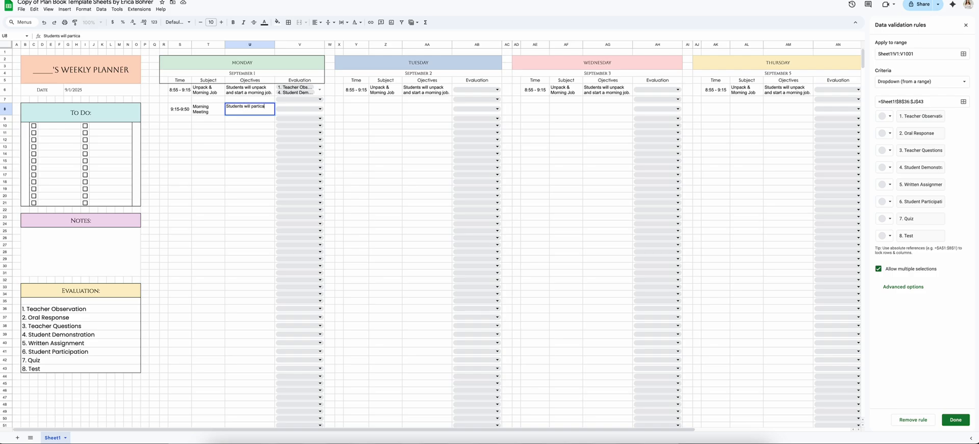
key(BackSpace)
text(pate in a morning meeting, read)
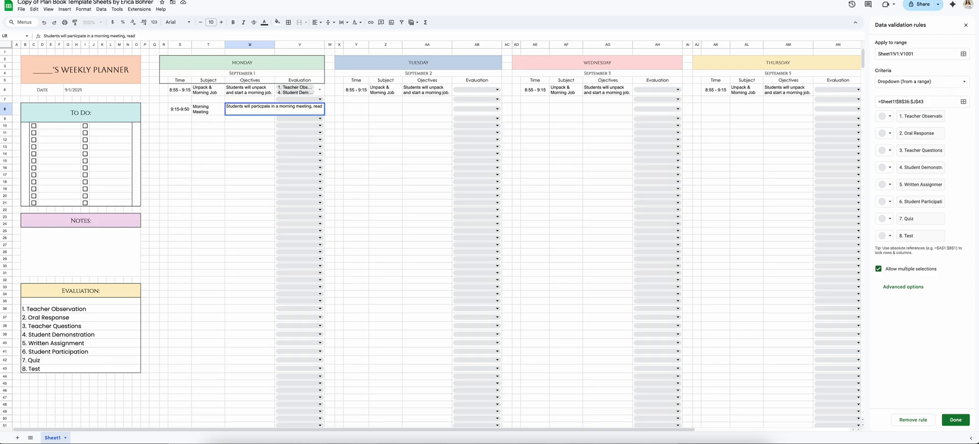
text( aloud, spiral review, and social e)
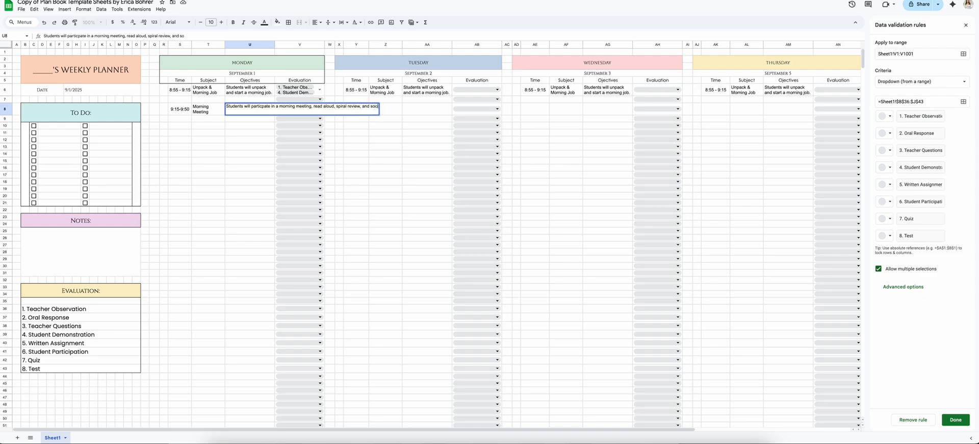
text(motional chec)
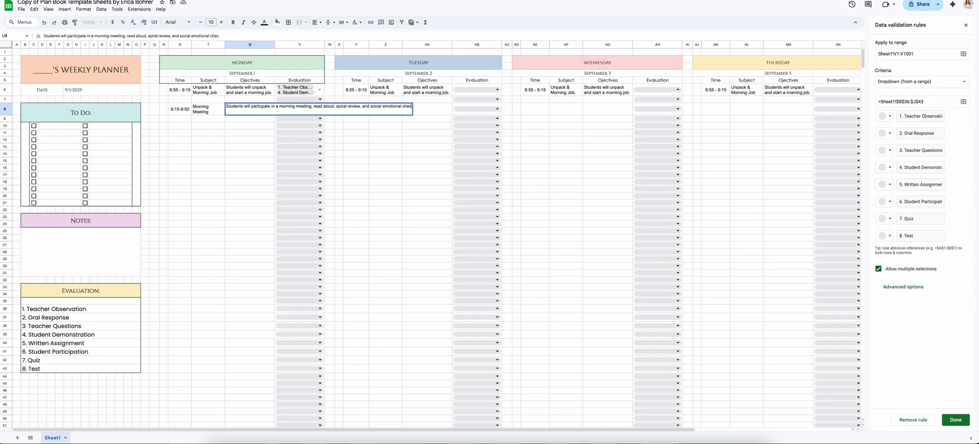
text(k in.)
key(Return)
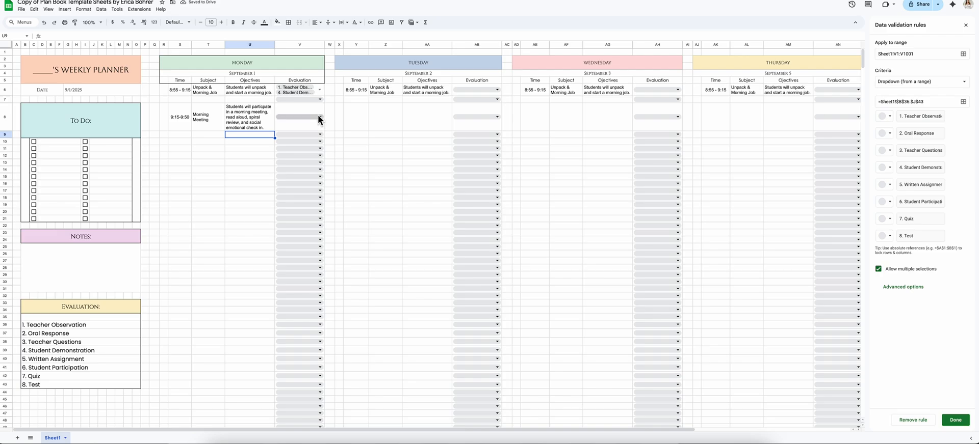
Step: Choose Teacher Observation, Oral Response, Teacher Questions, Student Demonstration and Student Participation as evaluation methods for Monday's Morning Meeting
click(320, 117)
click(307, 148)
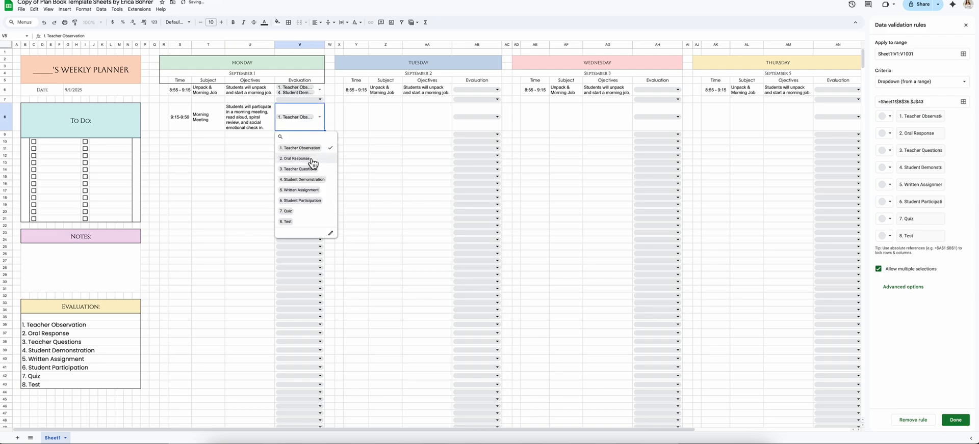
click(311, 159)
click(321, 170)
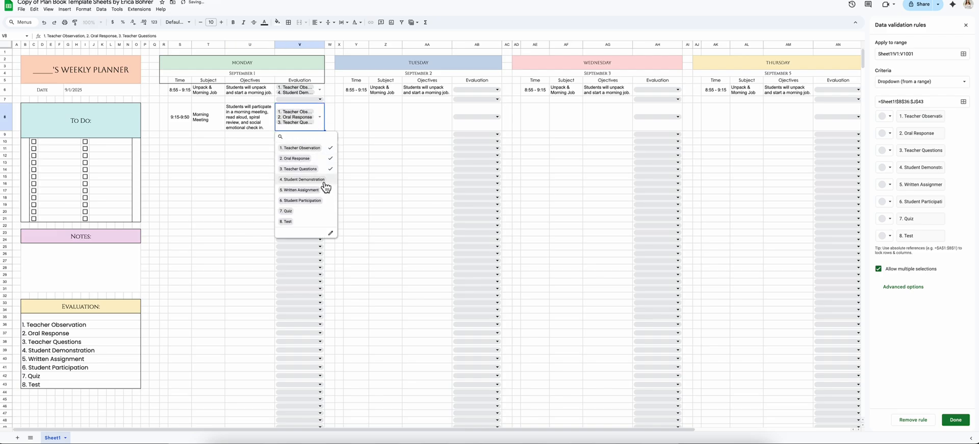
click(322, 180)
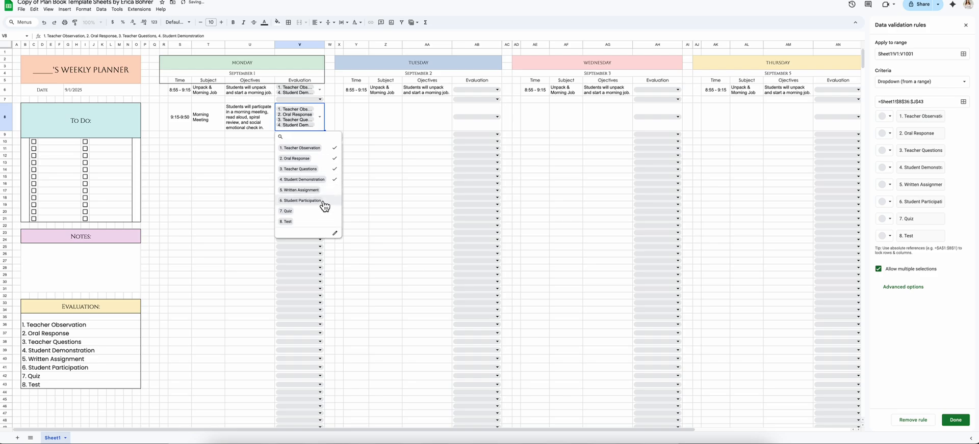
click(320, 201)
click(250, 136)
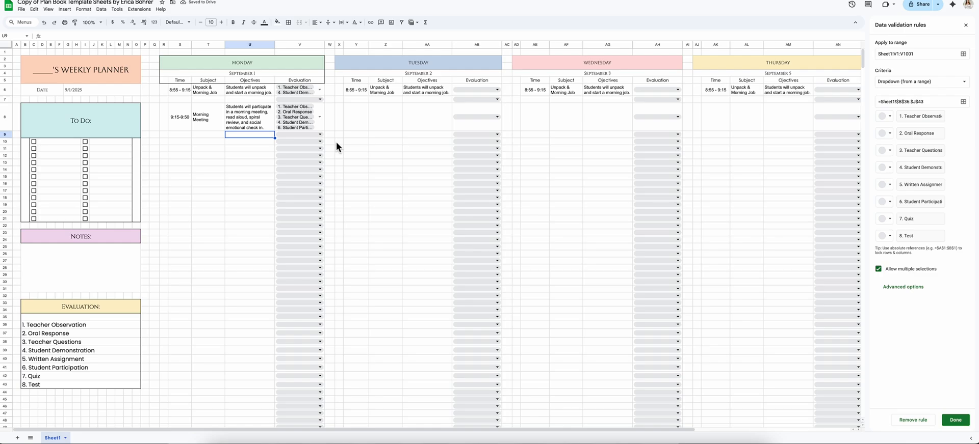
Step: Merge Monday's blank Time, Subject and Objectives cells S7:U7 into one cell
drag(177, 113, 260, 117)
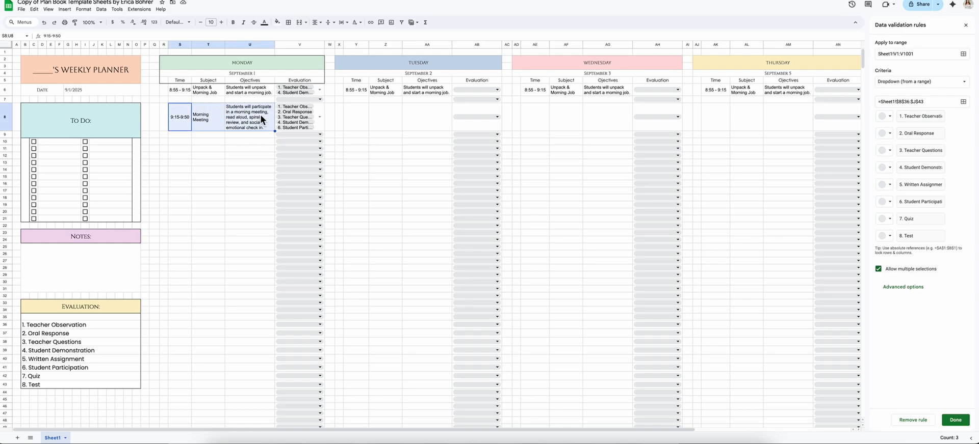
click(181, 143)
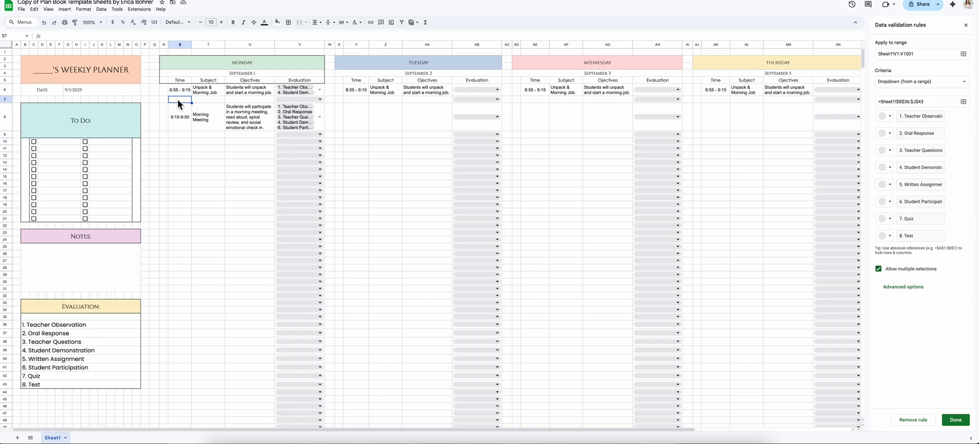
drag(177, 99, 264, 102)
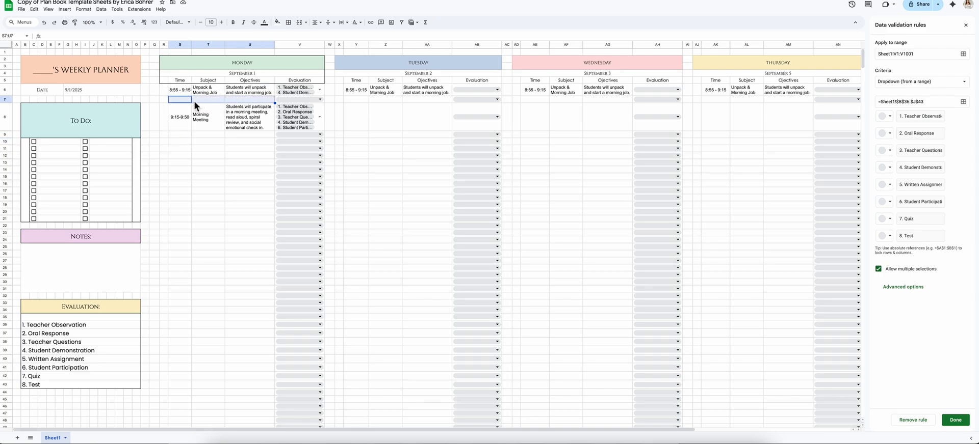
click(305, 23)
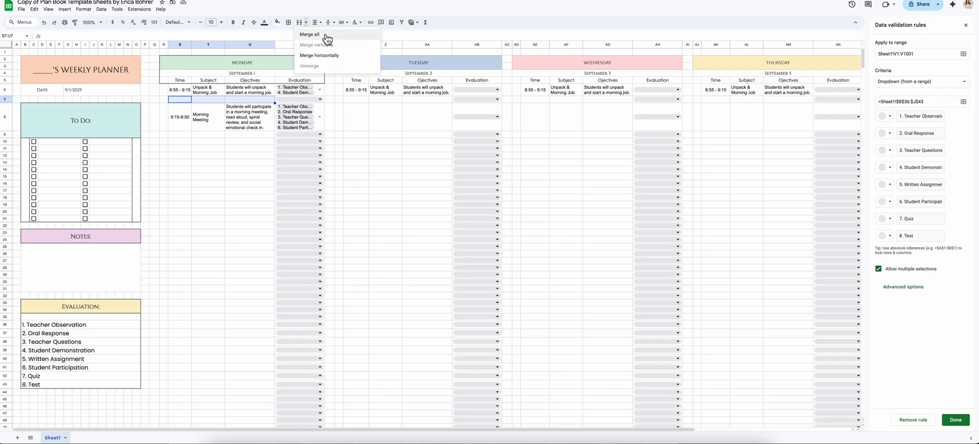
click(326, 37)
click(231, 135)
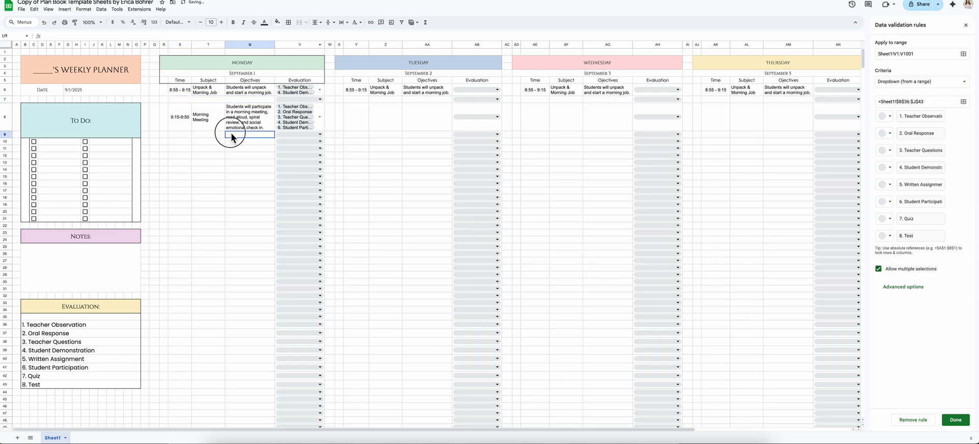
Step: Remove the dropdown data validation rule from Monday's Evaluation column
click(285, 99)
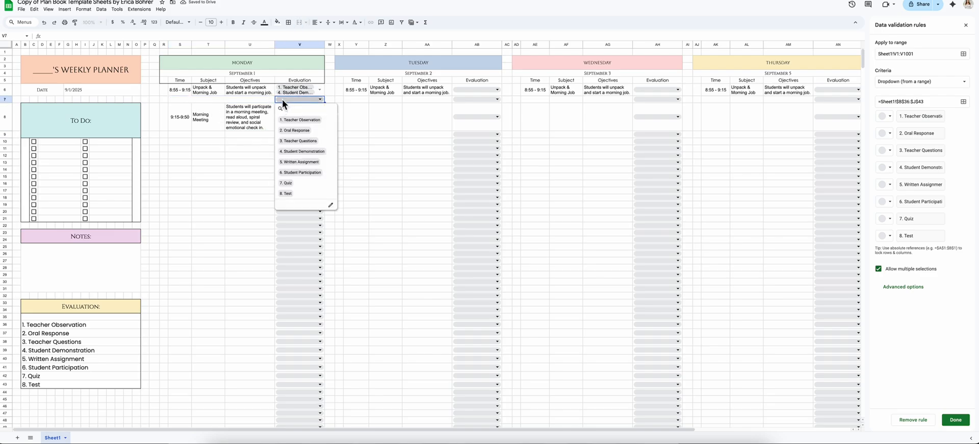
click(912, 421)
click(235, 156)
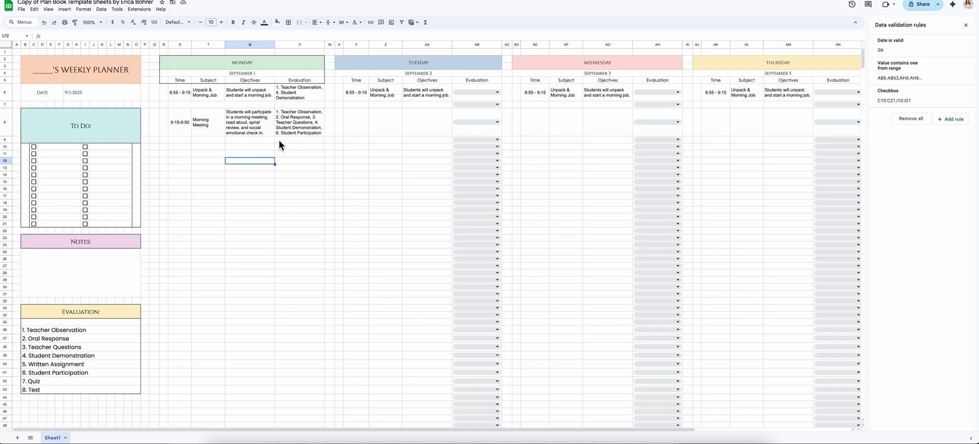
Step: Try to clear the extra Evaluation dropdowns in AB48:AM62 by removing all data validation rules
scroll(478, 195, down, 5)
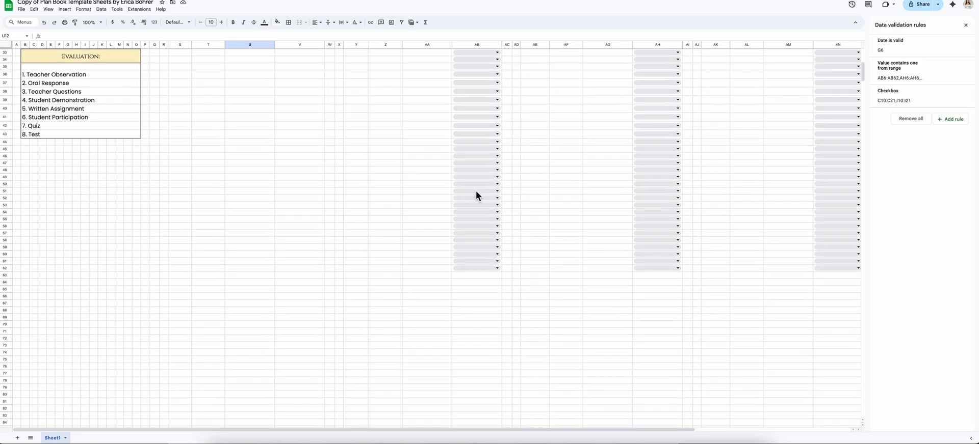
scroll(478, 196, up, 4)
scroll(476, 191, down, 5)
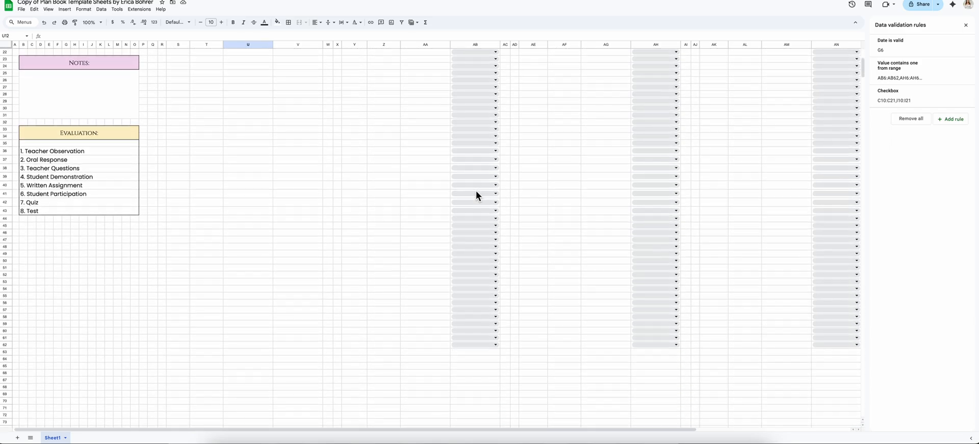
drag(209, 298, 836, 345)
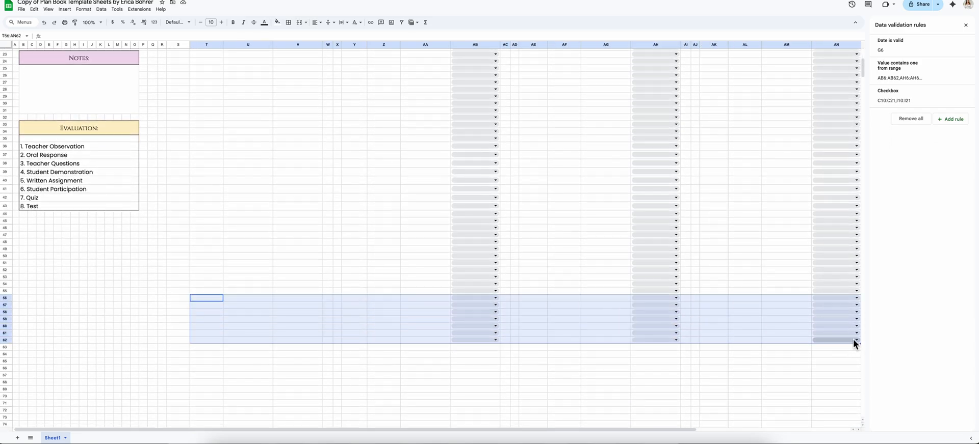
click(854, 341)
click(743, 340)
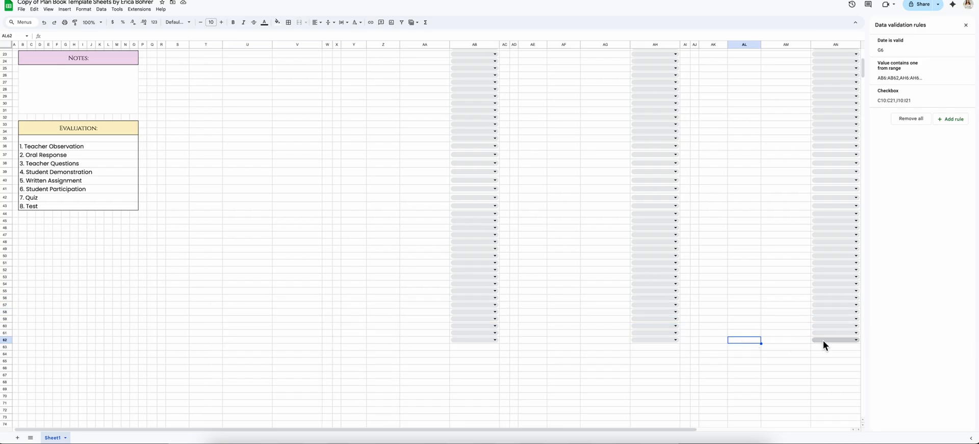
drag(792, 346, 469, 243)
scroll(469, 243, up, 2)
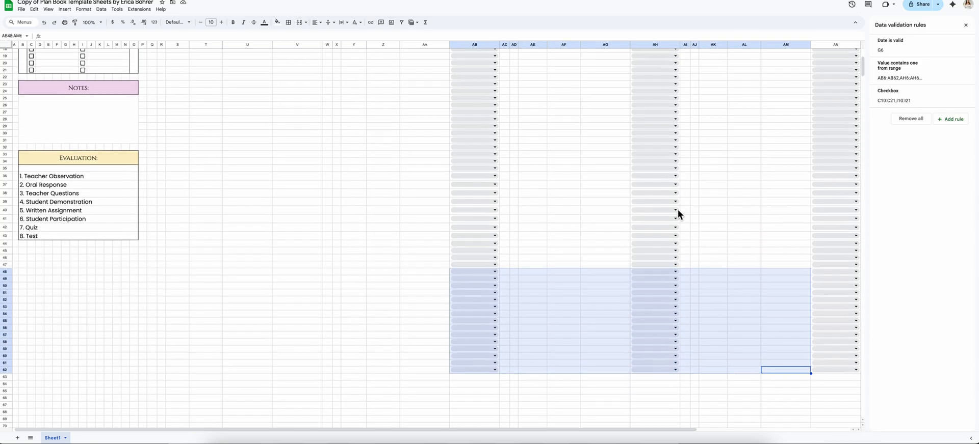
click(912, 119)
Step: Check the planner and its To Do list, then undo the removal of all data validation rules
scroll(519, 309, up, 5)
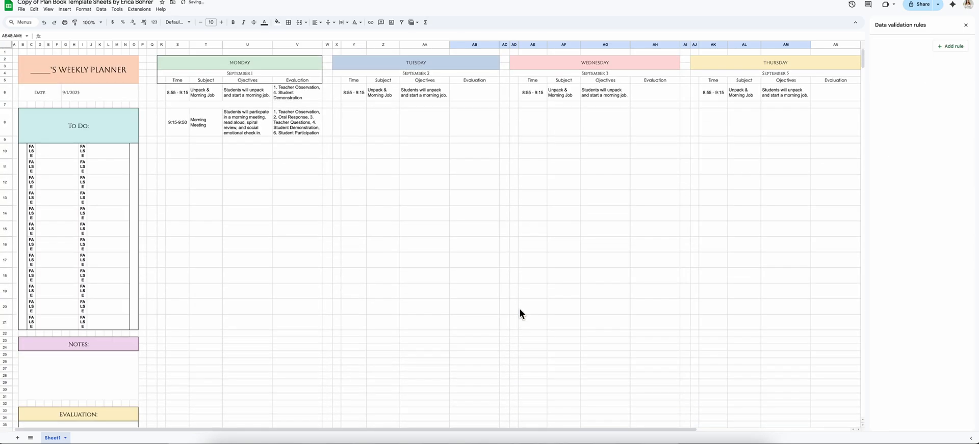
scroll(519, 309, down, 3)
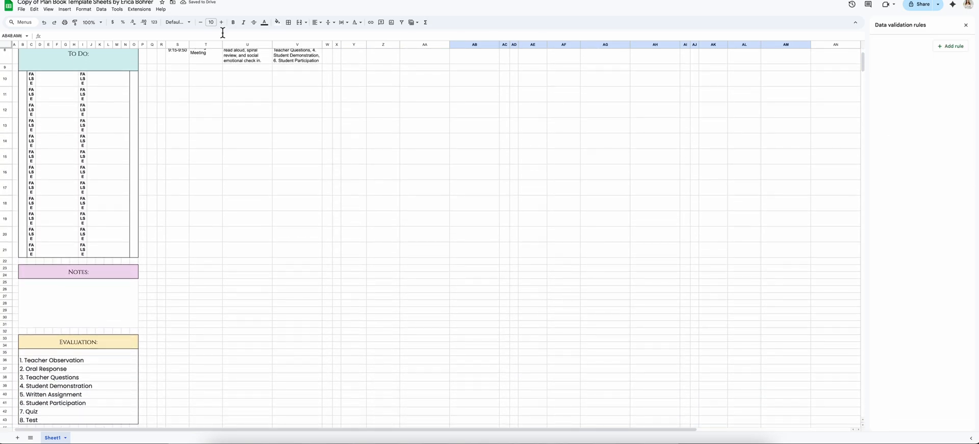
scroll(163, 47, up, 3)
click(44, 22)
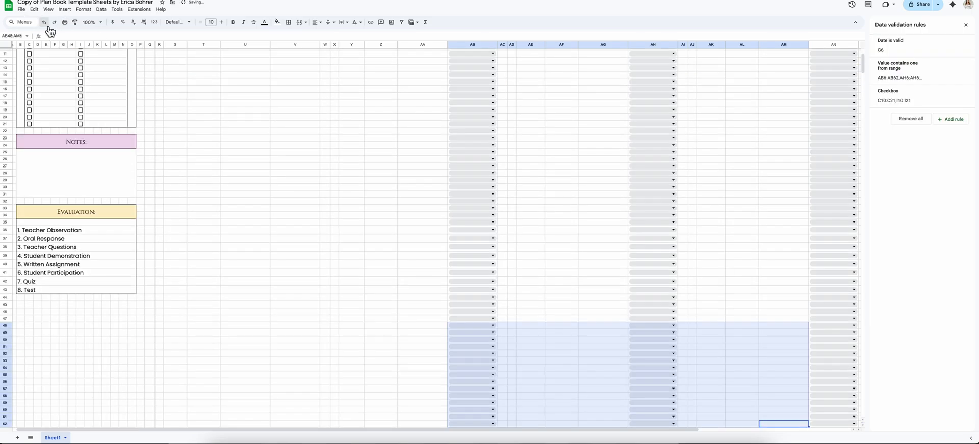
click(357, 256)
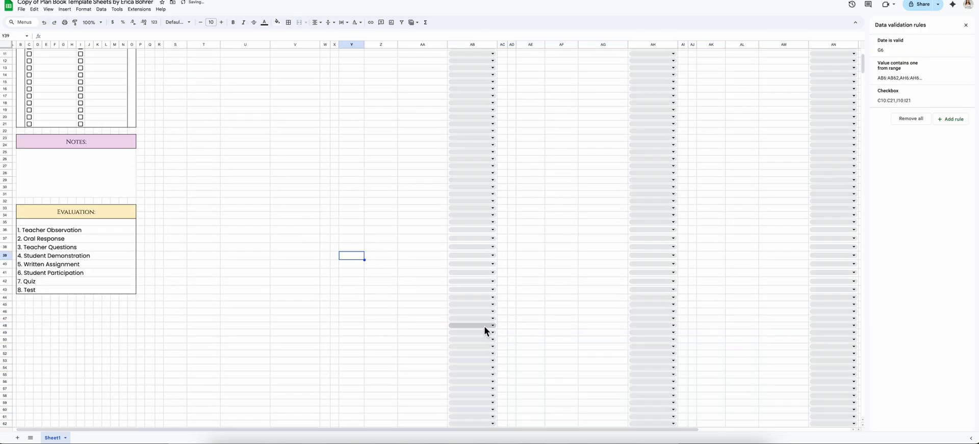
Step: Delete rows 41 to 62 to cut off the extra Evaluation dropdowns at the end of the planner
scroll(507, 313, down, 3)
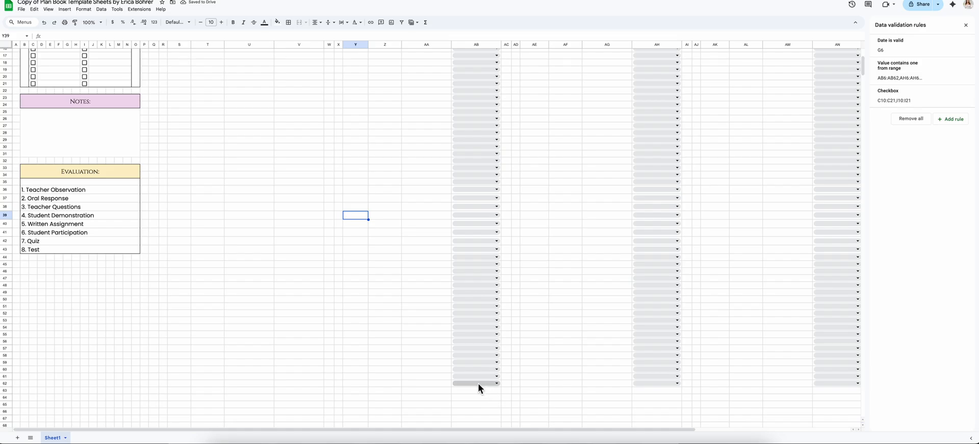
click(449, 232)
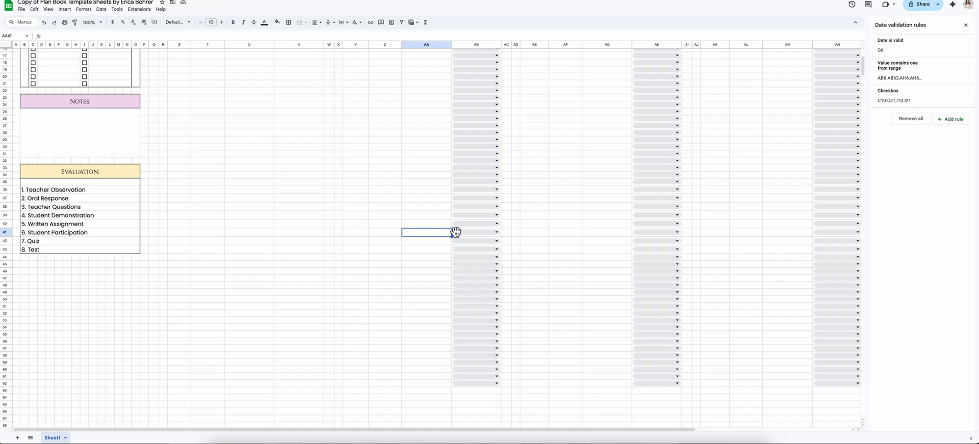
drag(507, 234, 486, 383)
right_click(487, 383)
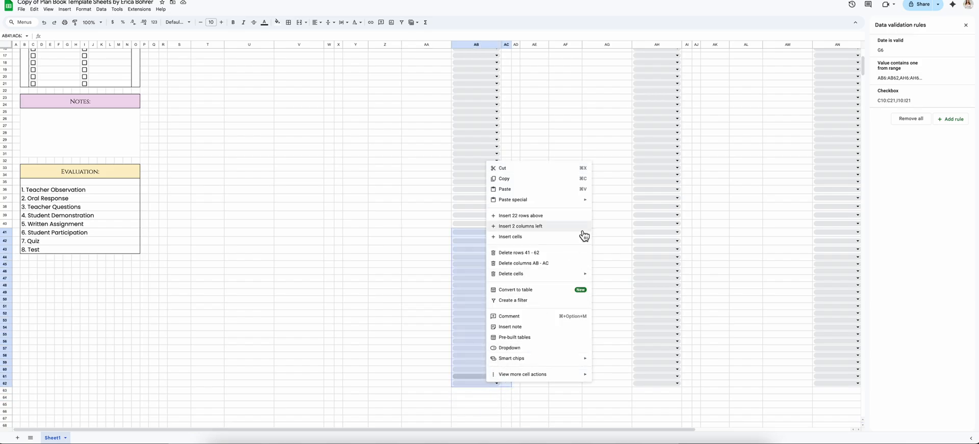
click(556, 253)
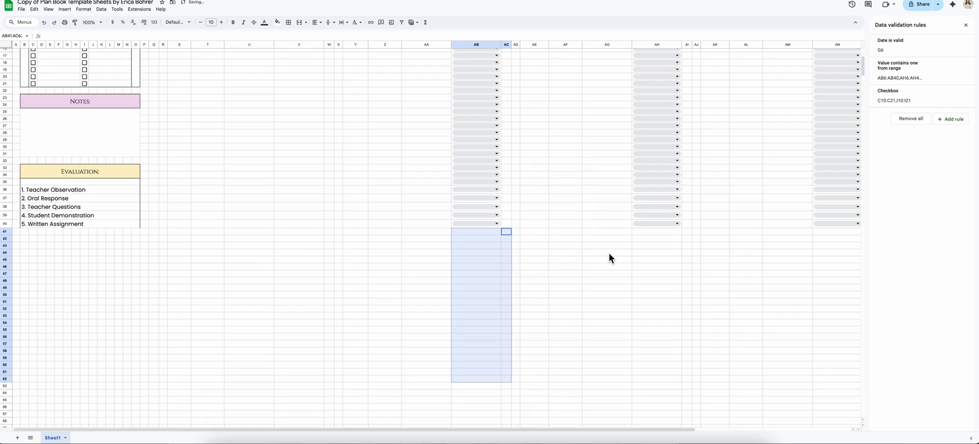
click(561, 282)
scroll(560, 288, up, 5)
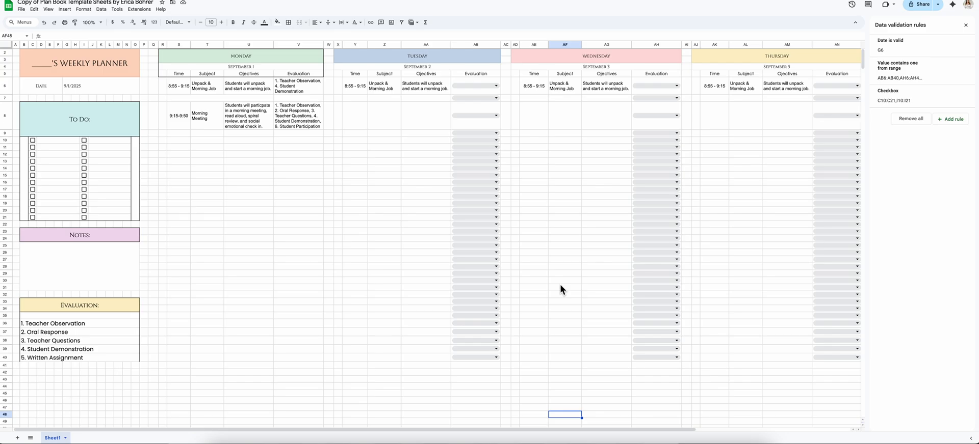
Step: Rename the sheet as "Sept. 1st."
right_click(59, 440)
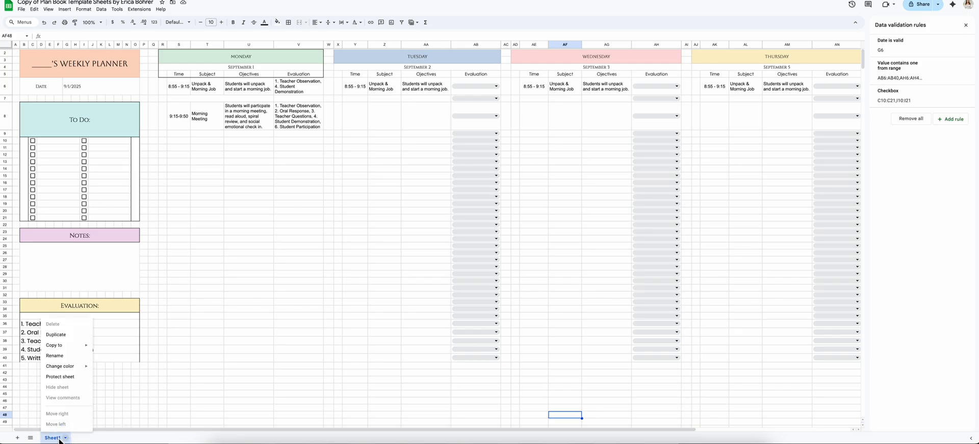
click(62, 356)
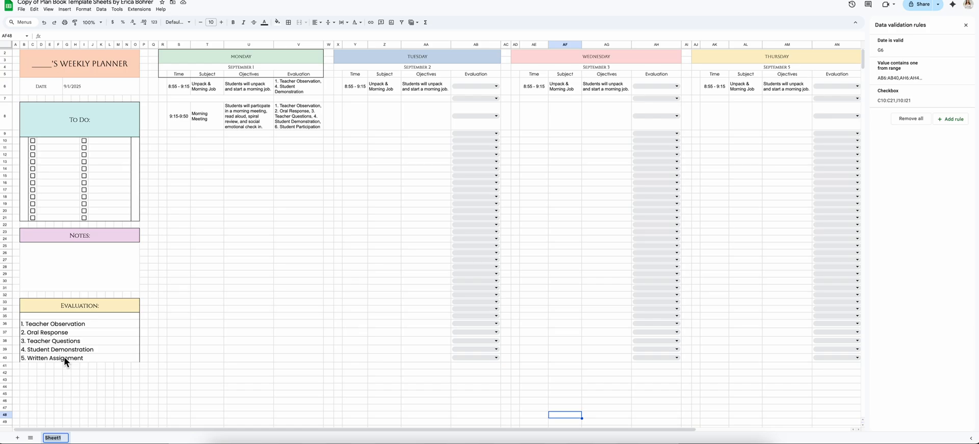
text(9/1)
key(BackSpace)
key(BackSpace)
key(BackSpace)
text(Sept. 1st.)
key(Return)
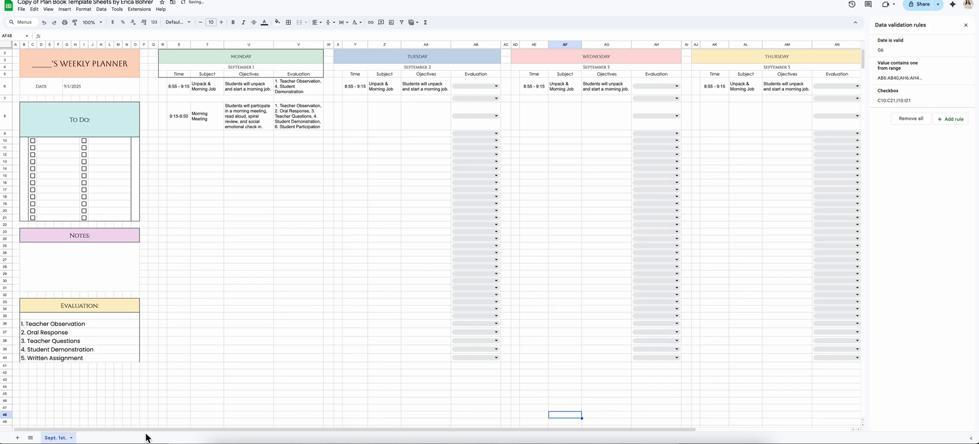
Step: Duplicate the "Sept. 1st." sheet and select Monday's Morning Meeting objective in the copy
click(72, 439)
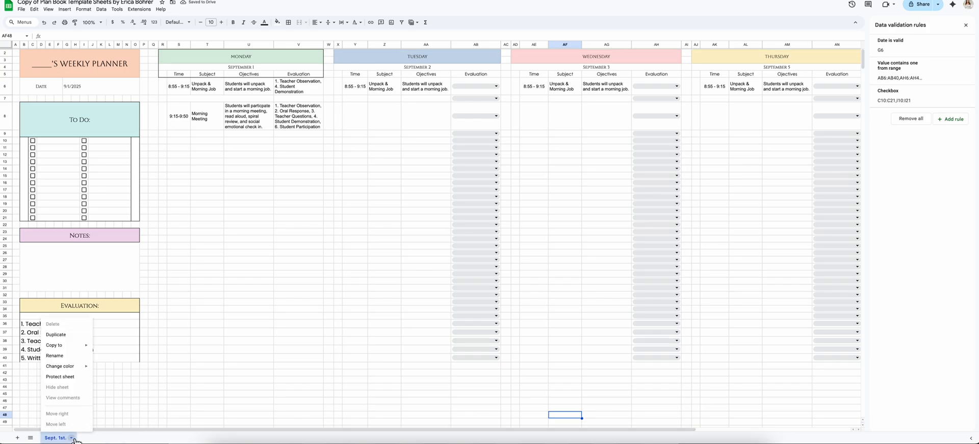
click(77, 337)
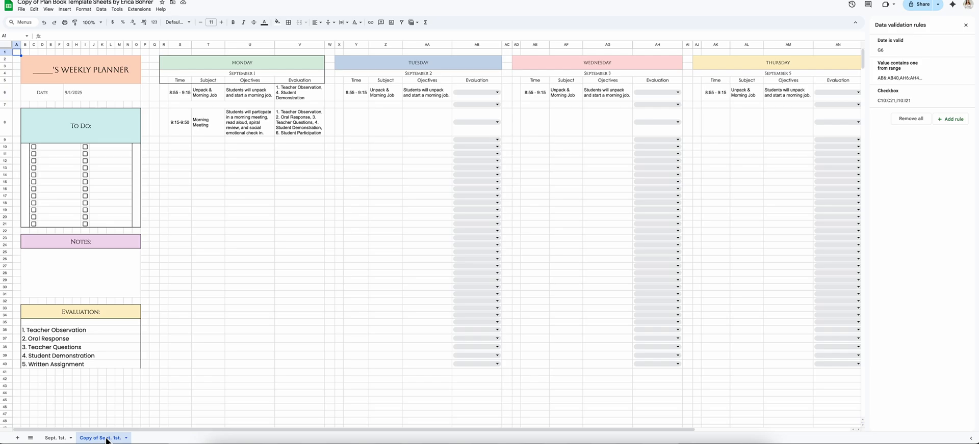
click(256, 130)
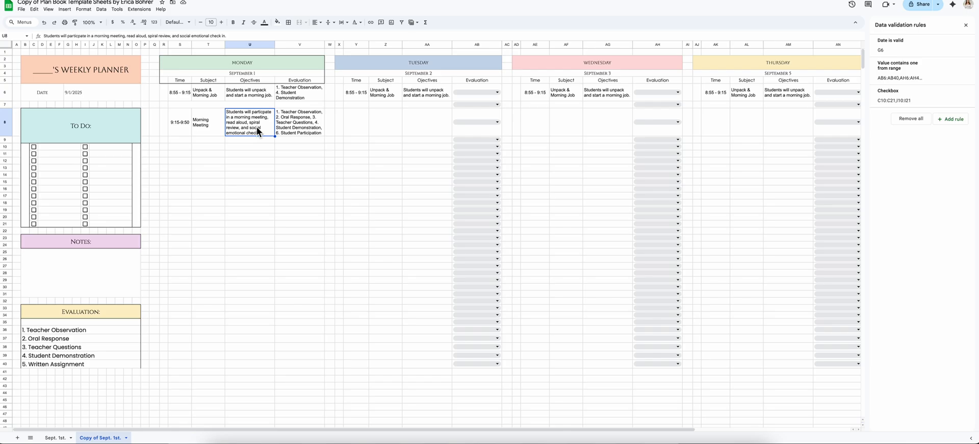